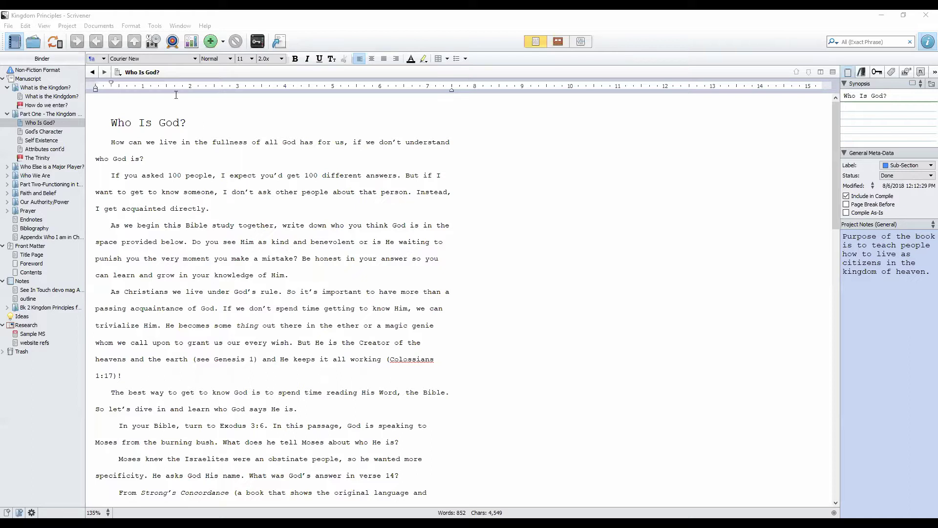
- In Project Targets, count only documents included in compile toward the 20,000-word manuscript target
click(172, 43)
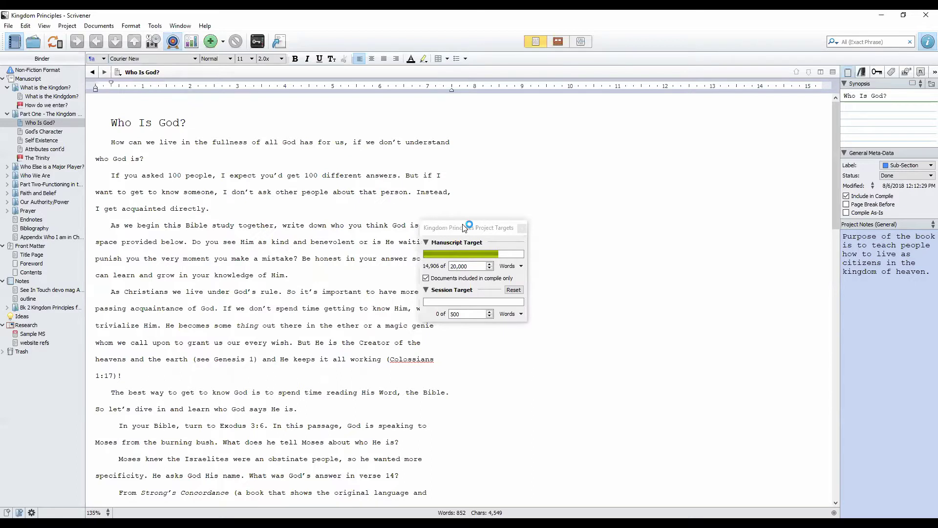
drag(465, 228, 515, 192)
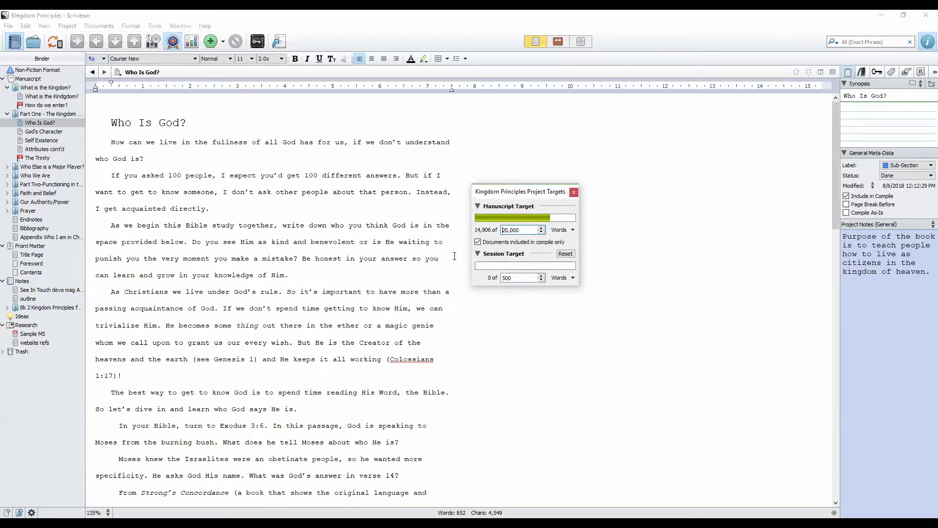
click(479, 241)
click(518, 229)
- Replace the 500-word session target with 100, keep it counted in words, then clear it
click(511, 278)
drag(513, 277, 500, 277)
text(1)
text(500)
key(BackSpace)
key(BackSpace)
key(BackSpace)
key(BackSpace)
text(100)
click(572, 278)
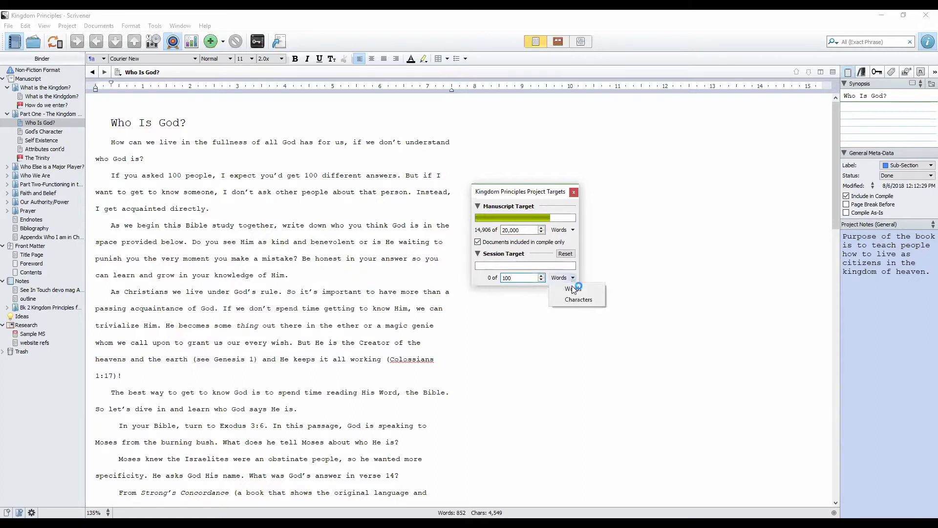
click(572, 278)
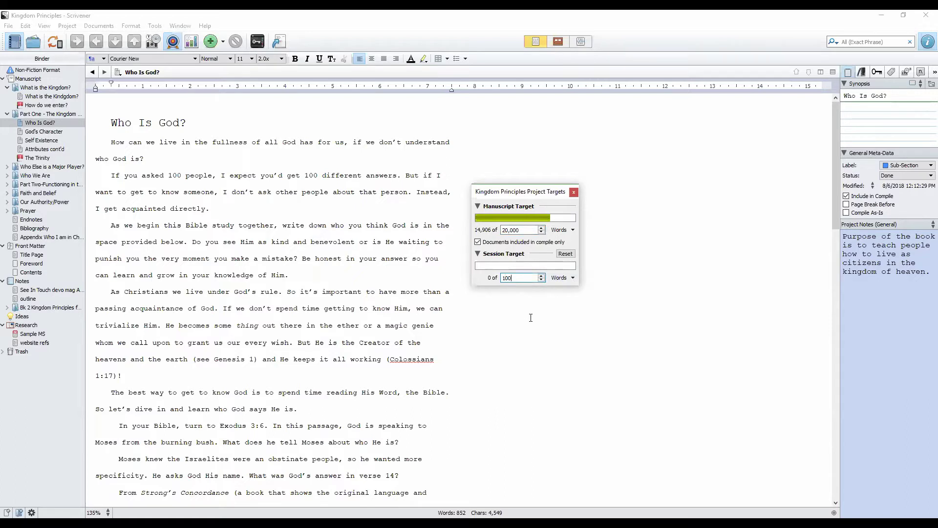
key(BackSpace)
key(BackSpace)
- Change the manuscript target to 50000, revert it to 20000, and close Project Targets
drag(525, 229, 500, 230)
text(50000)
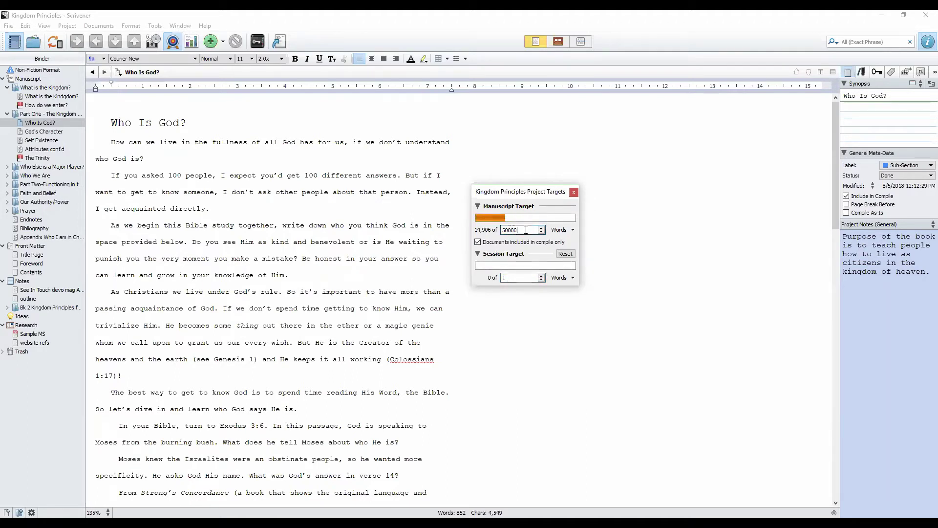
drag(525, 230, 501, 231)
text(20000)
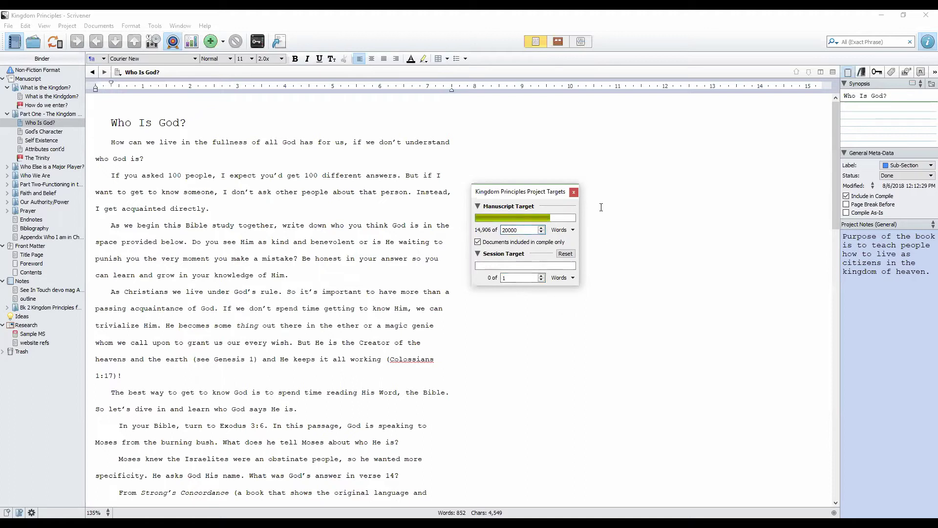
click(574, 192)
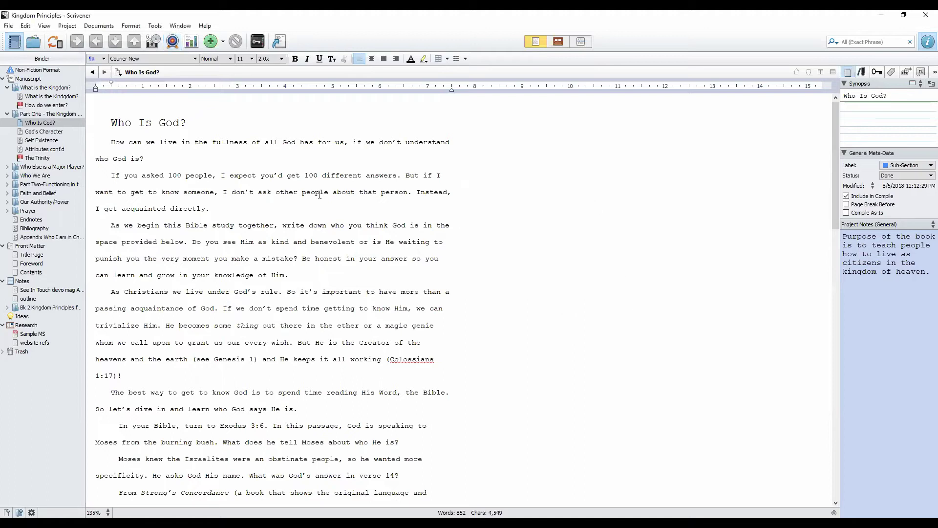
- Show Text Statistics for Who Is God? (852 words) and move the dialog toward the page centre
click(191, 42)
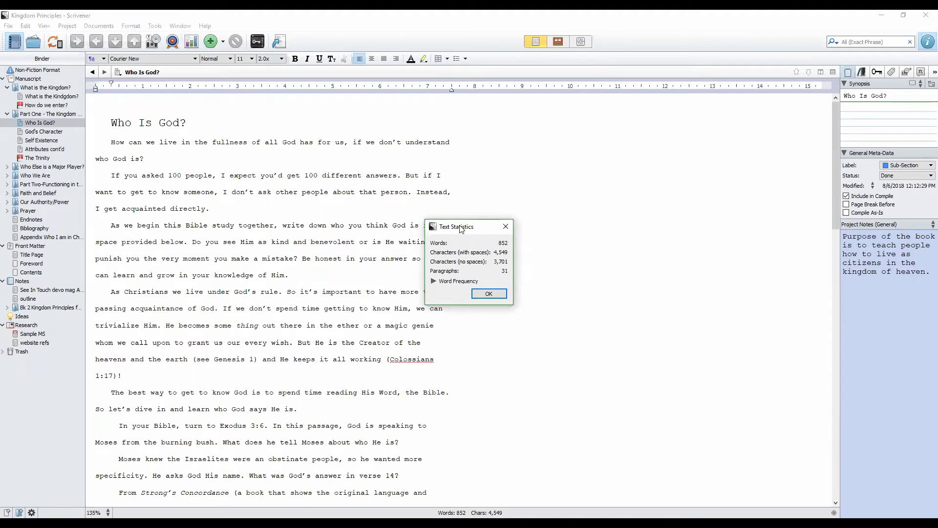
drag(462, 230, 501, 208)
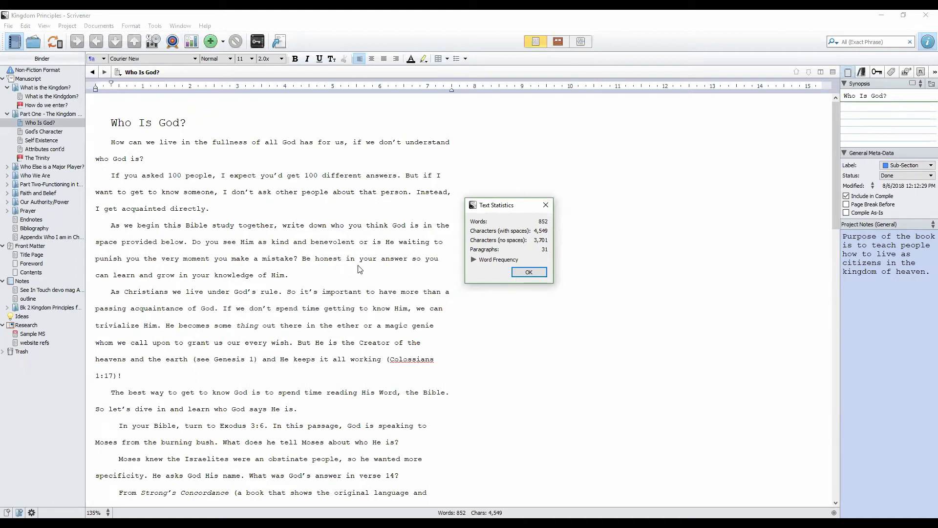
- Expand Word Frequency and scroll from 'the' (41 uses) down to words used twice
click(474, 260)
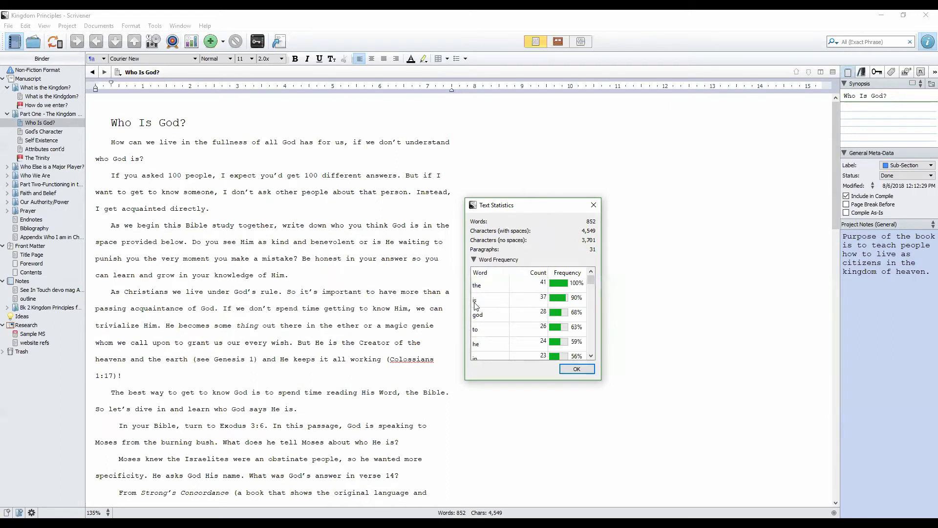
scroll(519, 291, down, 1)
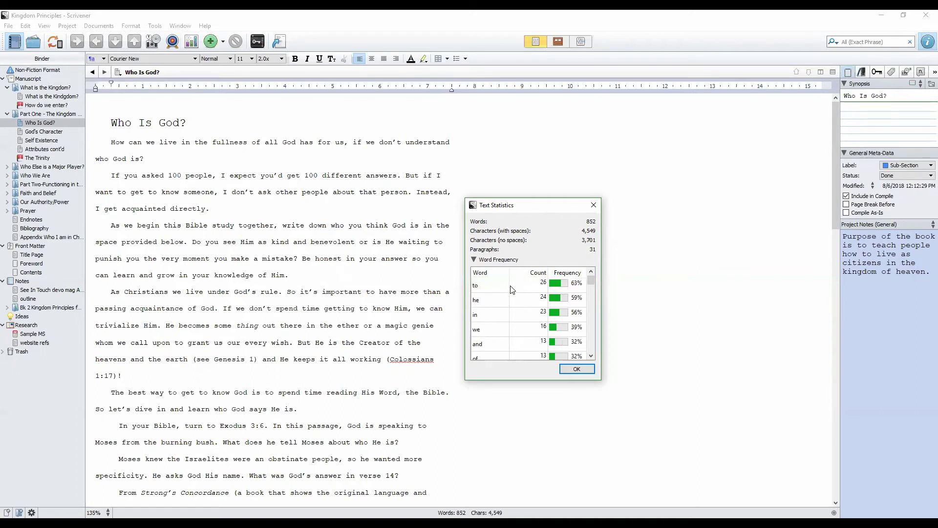
scroll(512, 289, down, 1)
scroll(511, 289, down, 1)
scroll(511, 289, down, 1)
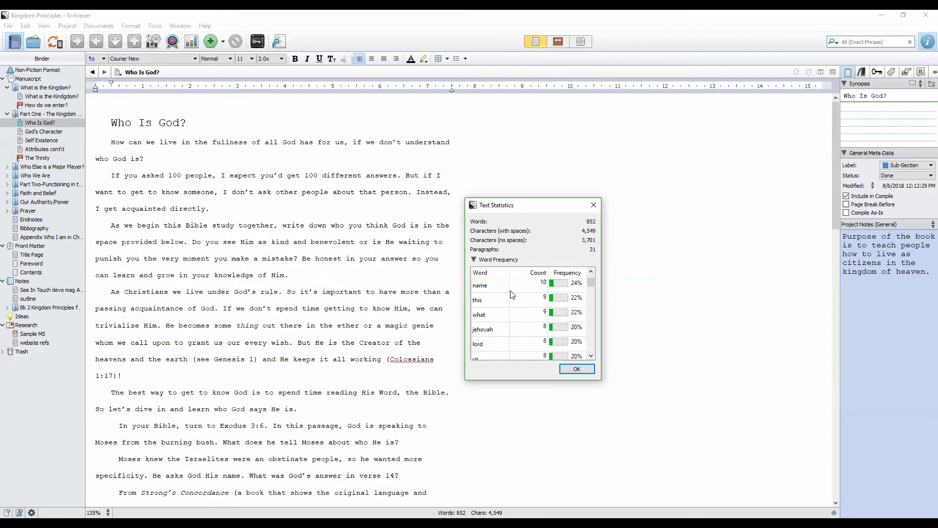
scroll(511, 293, down, 1)
scroll(511, 294, down, 2)
scroll(511, 293, down, 2)
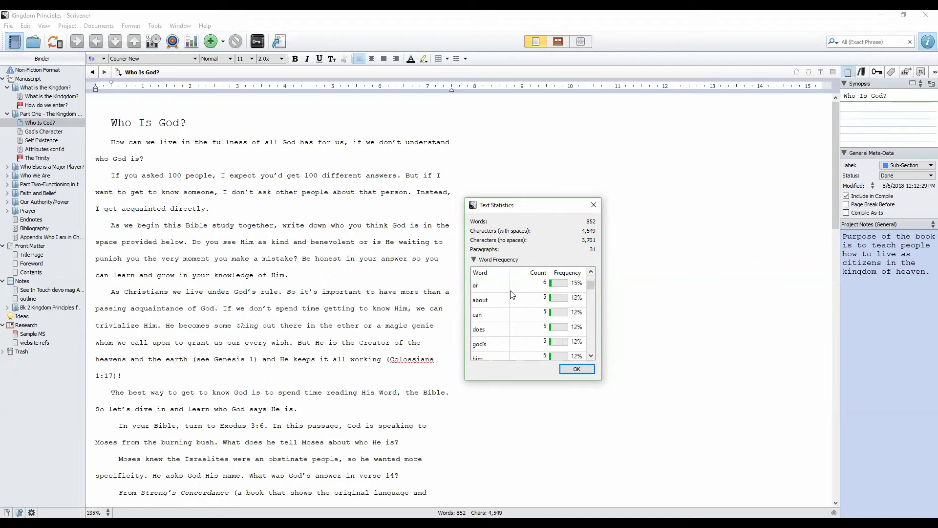
scroll(512, 293, down, 2)
scroll(511, 294, down, 6)
scroll(518, 300, down, 5)
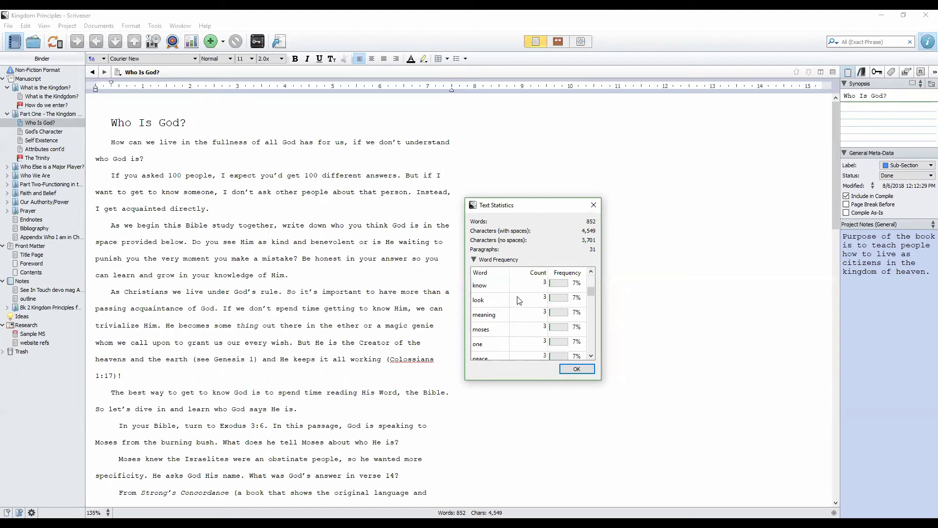
- Collapse the Word Frequency list and dismiss Text Statistics with OK
click(473, 260)
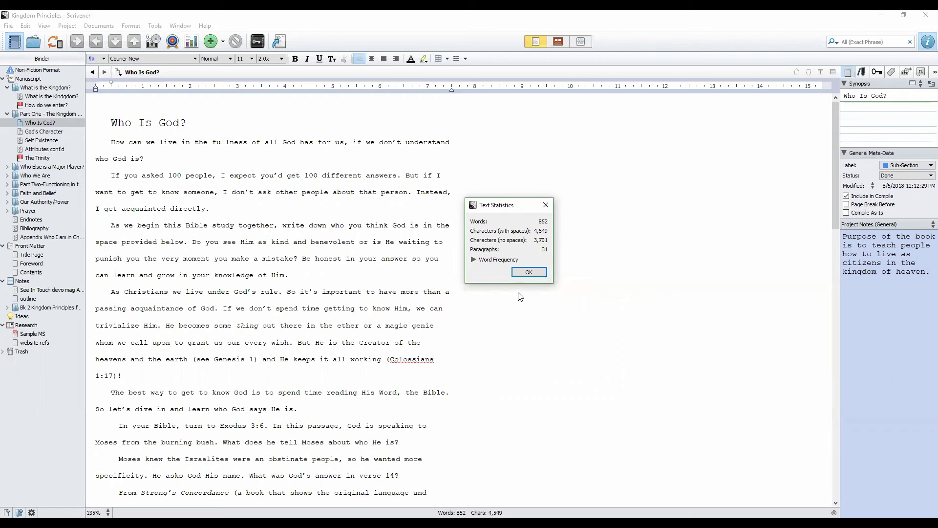
click(524, 276)
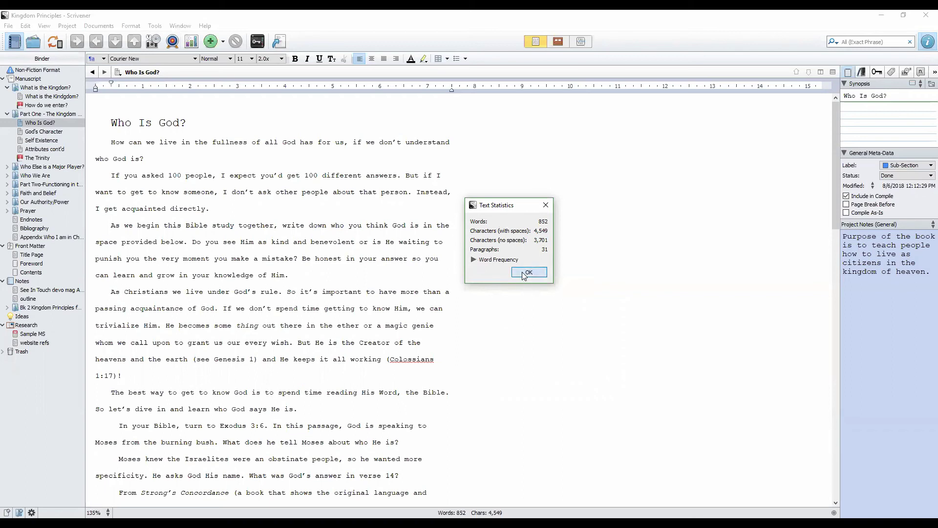